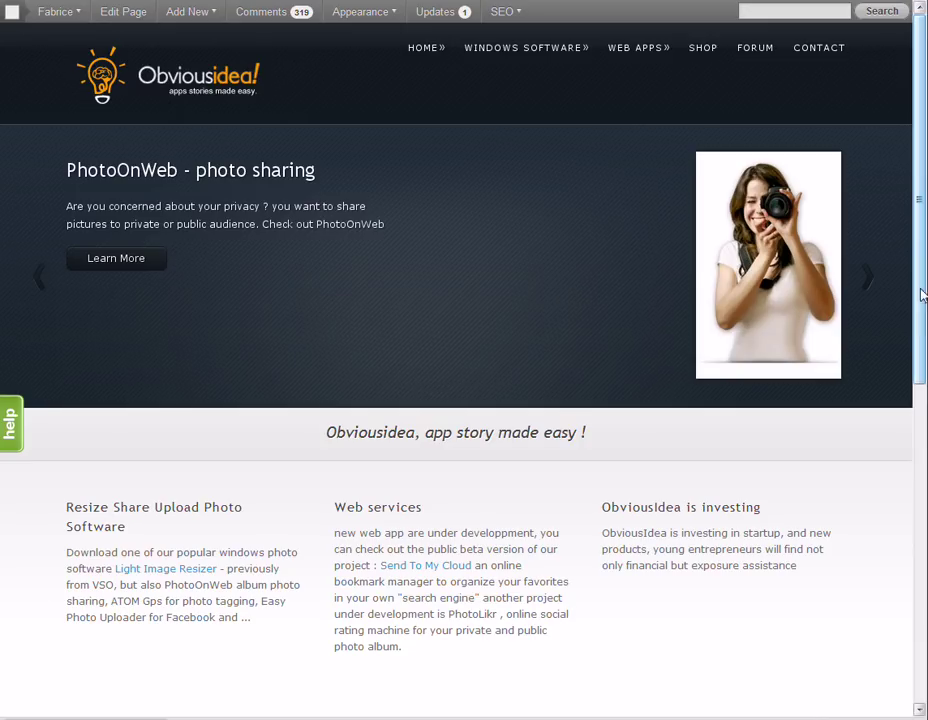
Scroll the English home page down to the footer's Translation widget
{"action": "left_click_drag", "start_coordinate": [921, 290], "coordinate": [905, 511]}
{"action": "scroll", "coordinate": [762, 343], "scroll_direction": "down", "scroll_amount": 1}
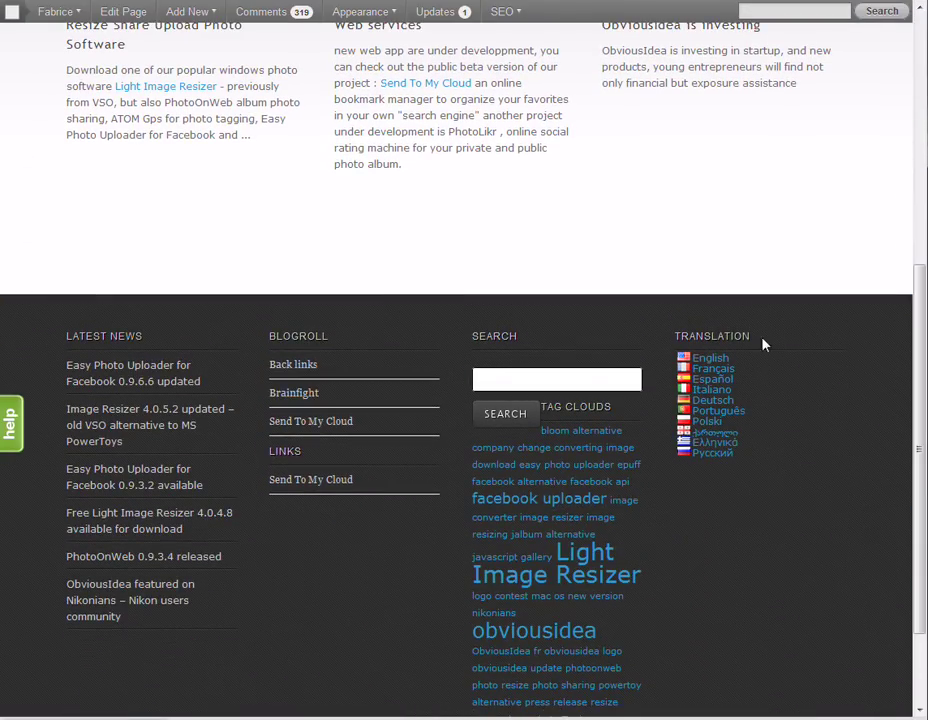
Switch the home page to Français and scroll down the French version
{"action": "left_click", "coordinate": [714, 370]}
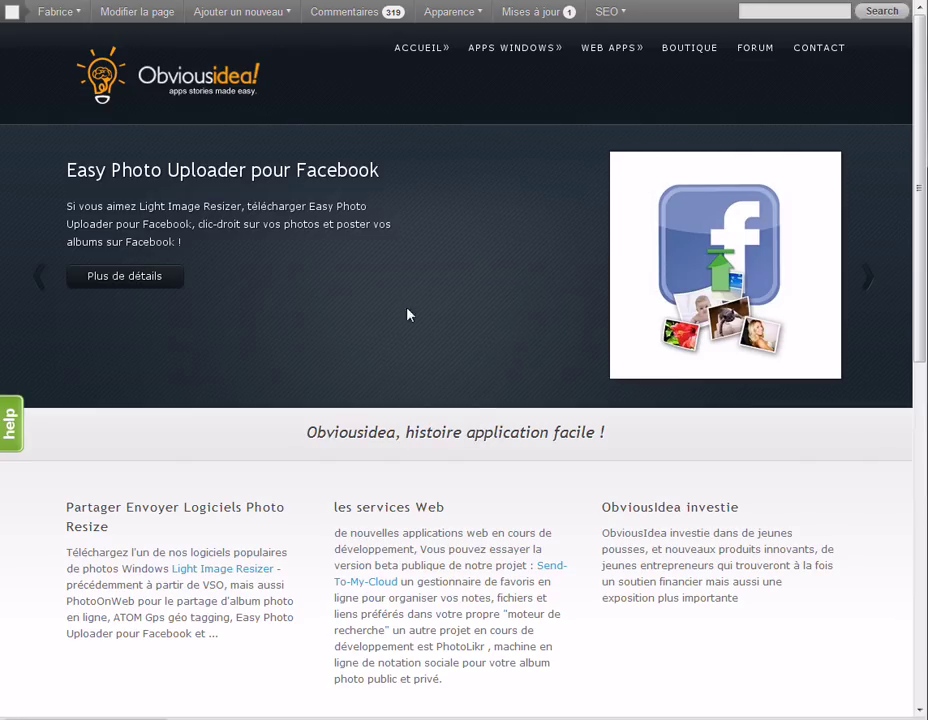
{"action": "scroll", "coordinate": [600, 340], "scroll_direction": "down", "scroll_amount": 4}
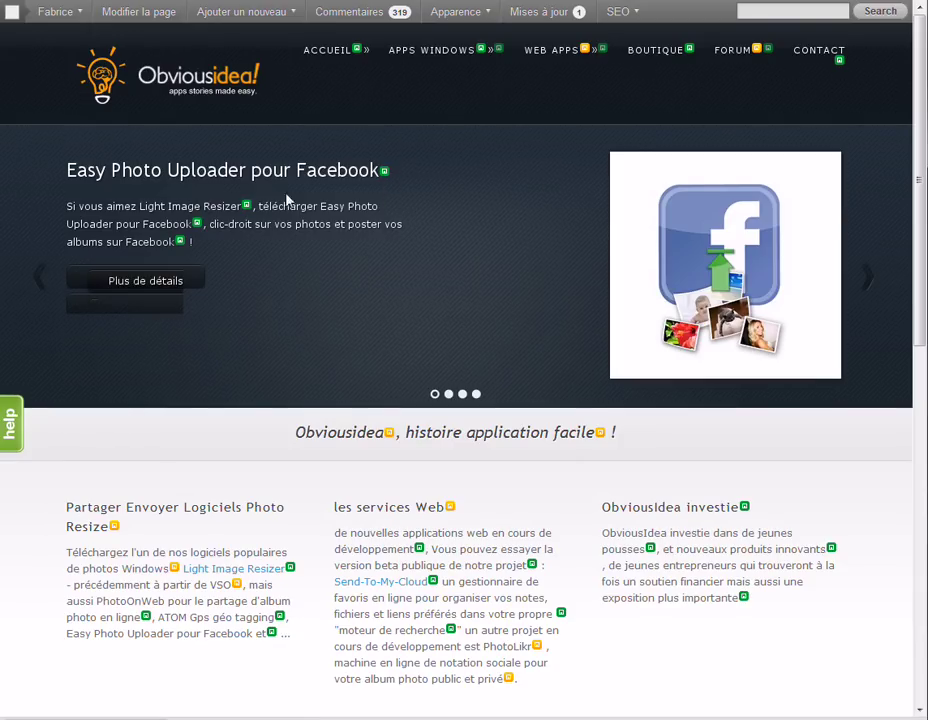
Bring up the Transposh marker after 'facile' in the tagline 'histoire application facile'
{"action": "mouse_move", "coordinate": [249, 215]}
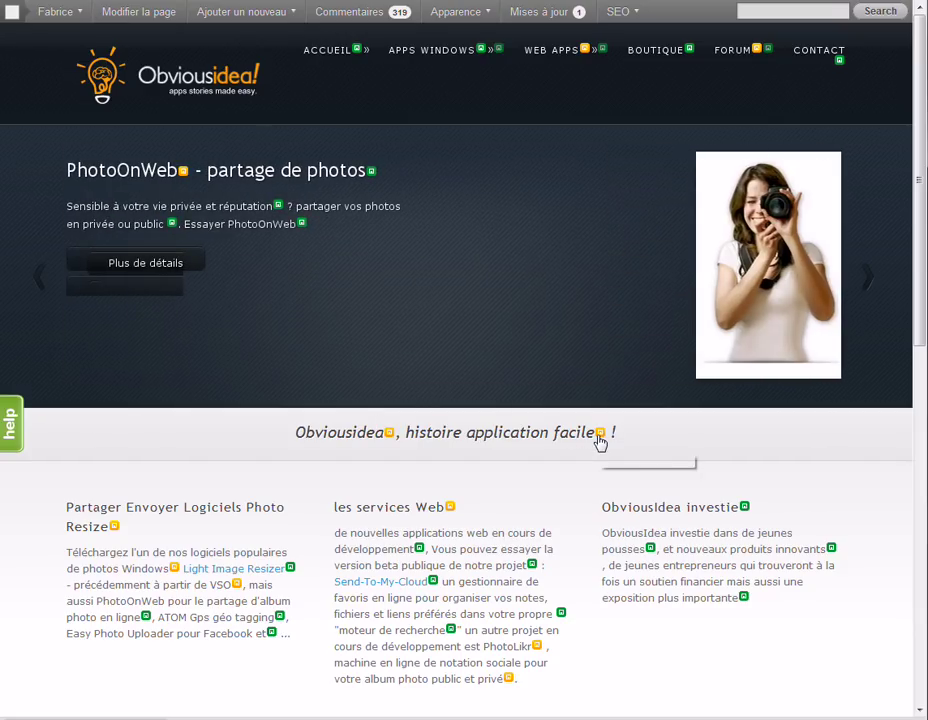
{"action": "mouse_move", "coordinate": [599, 441]}
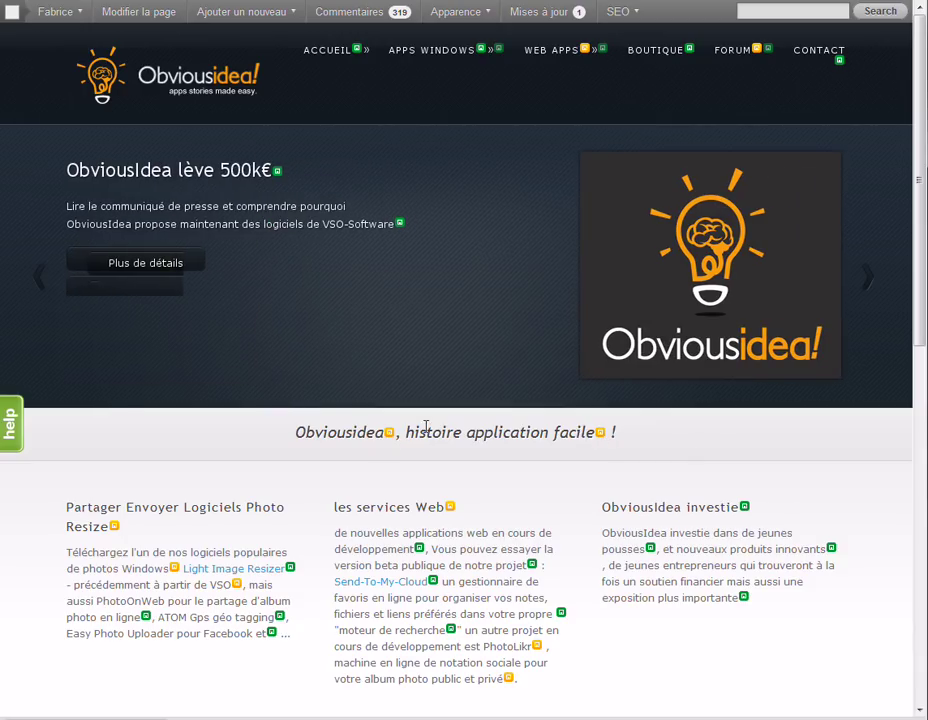
Change the tagline translation from 'histoire application facile' to 'app facile pour tous' and approve it
{"action": "left_click", "coordinate": [600, 433]}
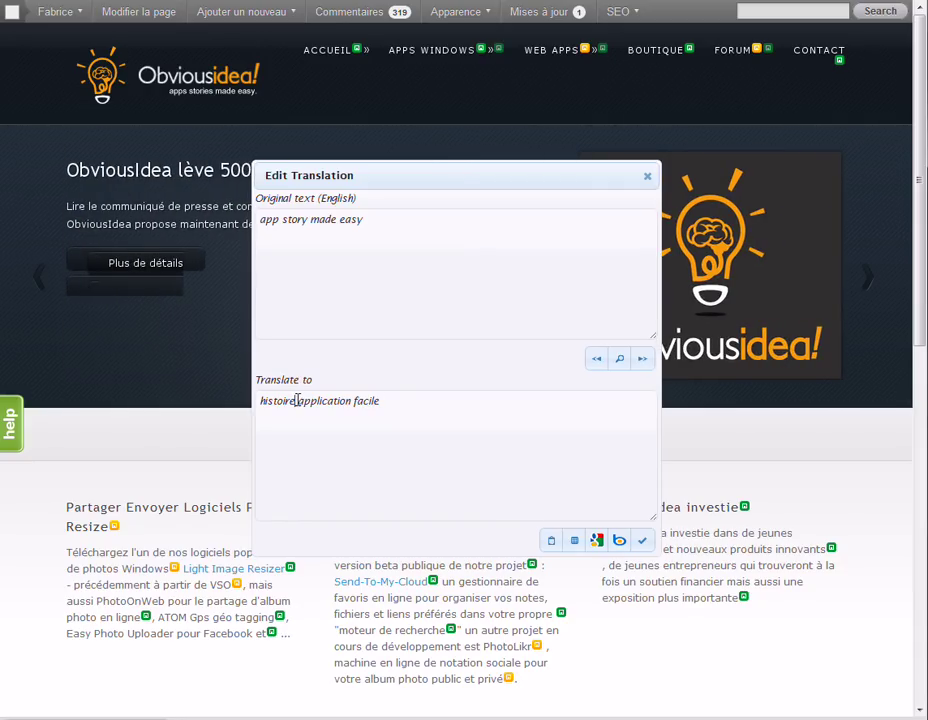
{"action": "left_click_drag", "start_coordinate": [297, 400], "coordinate": [255, 399]}
{"action": "key", "text": "Delete"}
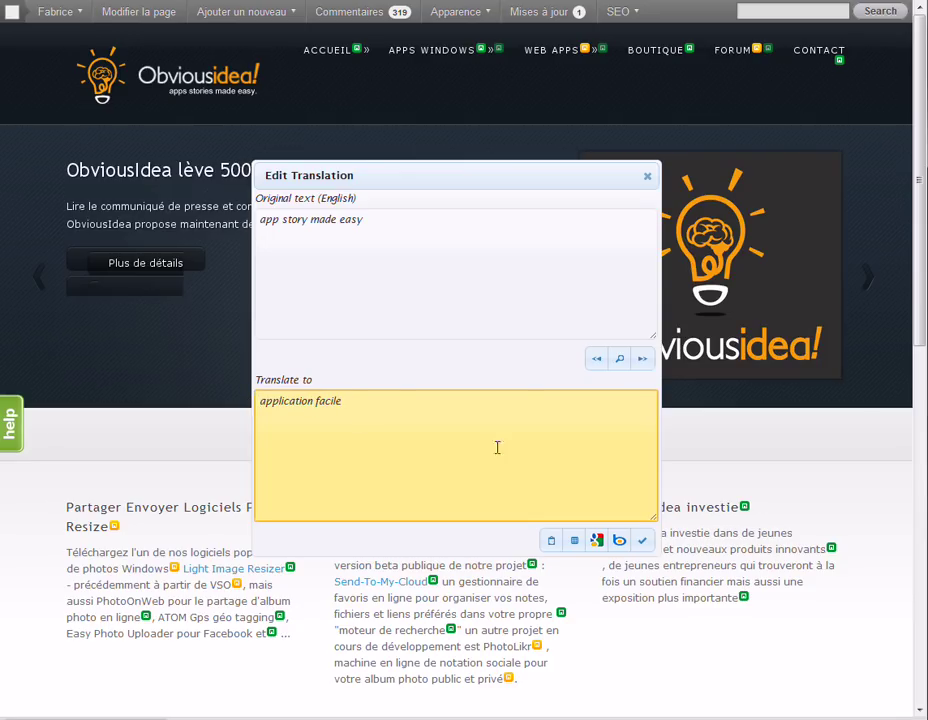
{"action": "left_click_drag", "start_coordinate": [280, 400], "coordinate": [313, 402]}
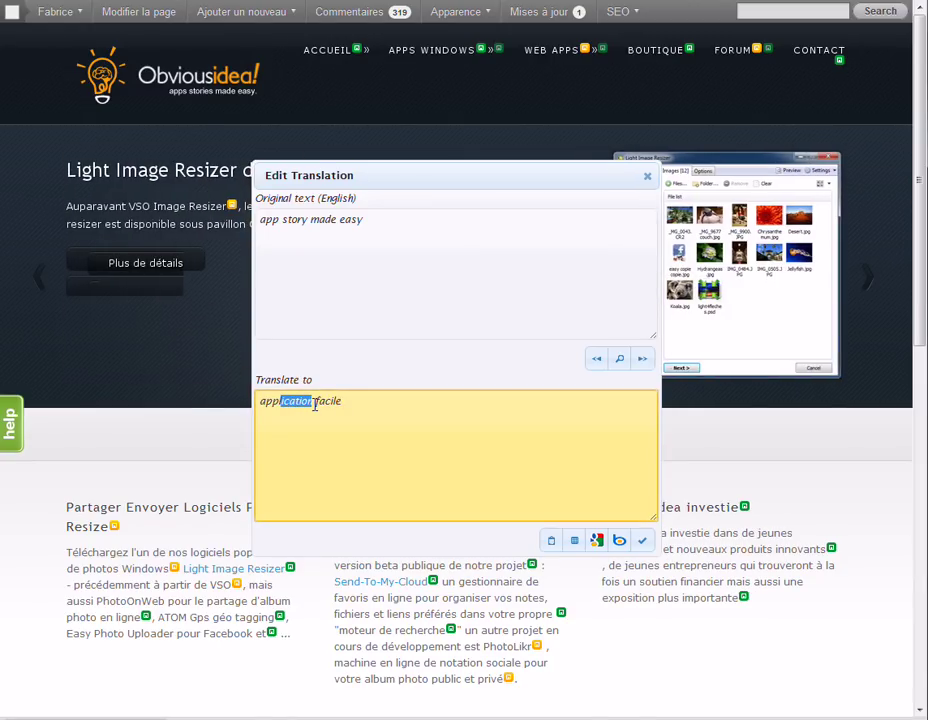
{"action": "key", "text": "BackSpace"}
{"action": "key", "text": "BackSpace"}
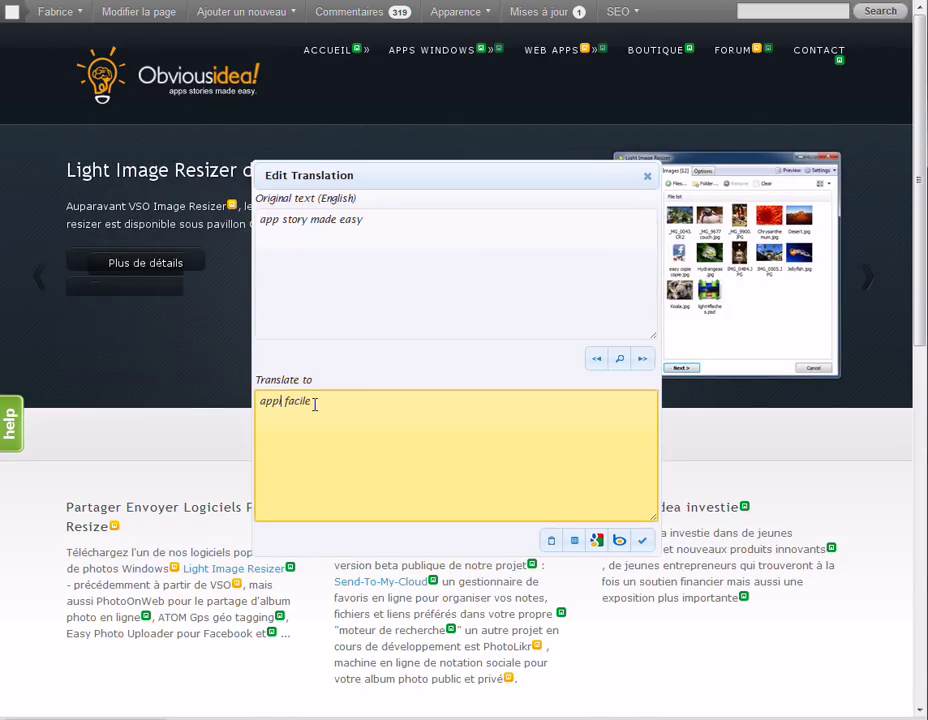
{"action": "left_click", "coordinate": [470, 397]}
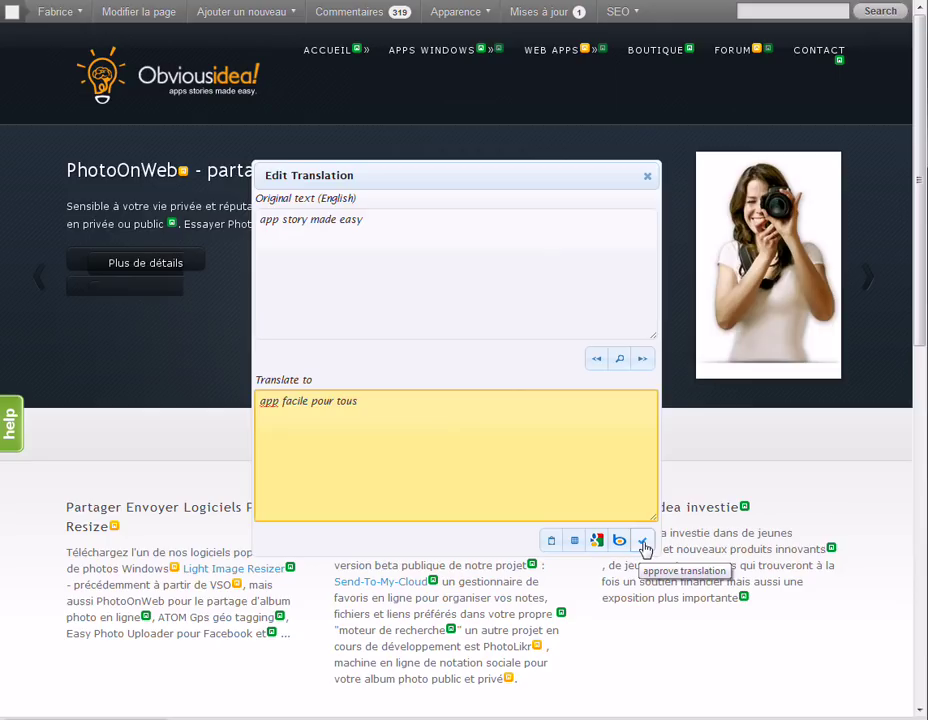
{"action": "left_click", "coordinate": [644, 545]}
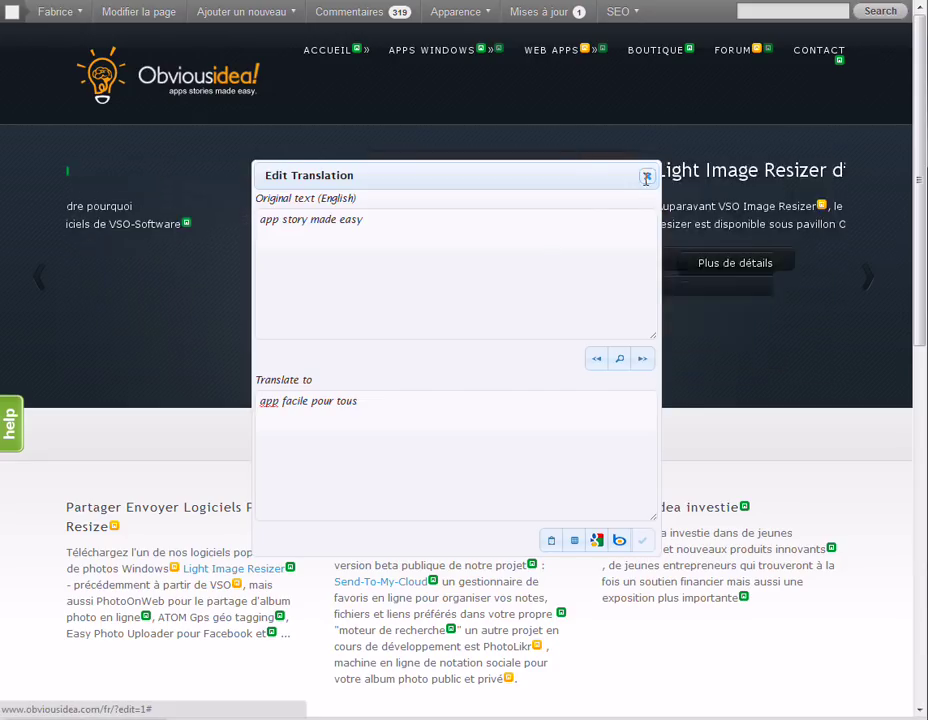
{"action": "left_click", "coordinate": [647, 177]}
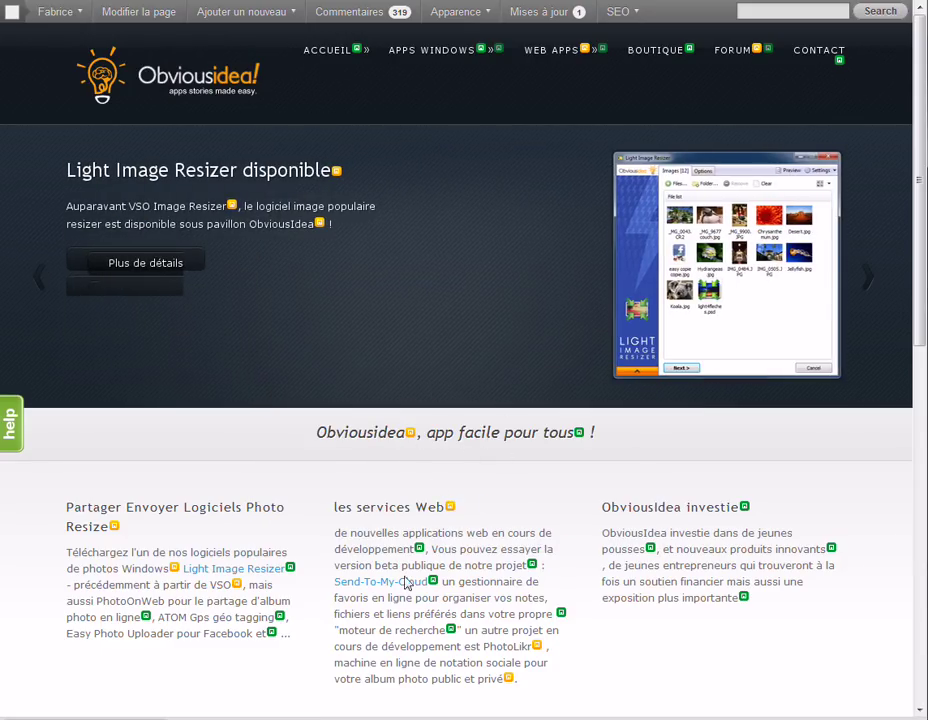
Visit PhotoOnWeb from Apps Windows, go back, and show the Apps Windows submenu again
{"action": "scroll", "coordinate": [420, 590], "scroll_direction": "down", "scroll_amount": 3}
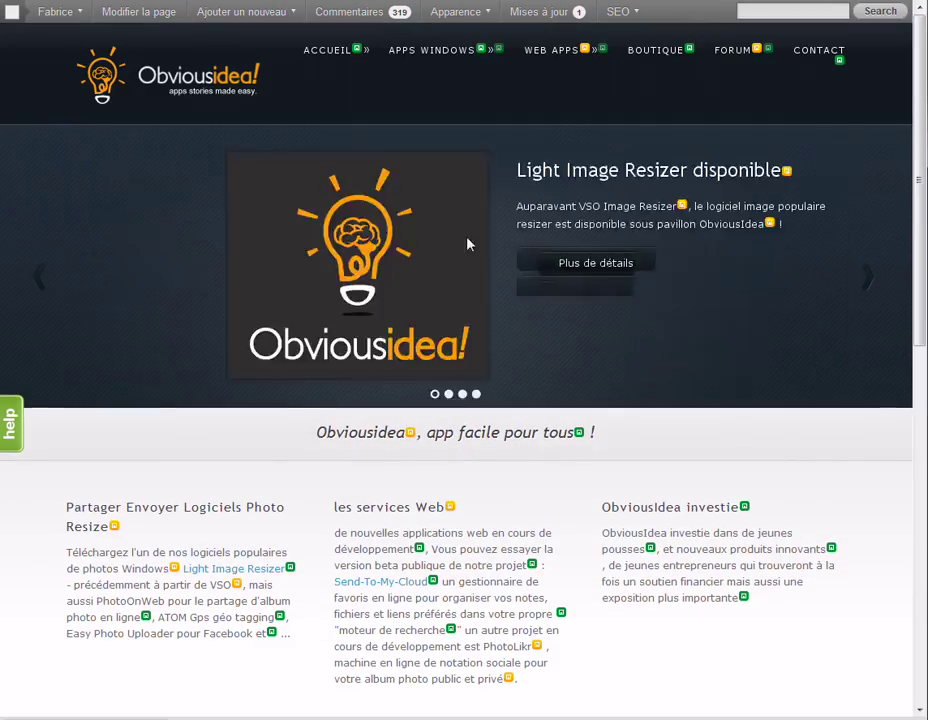
{"action": "mouse_move", "coordinate": [450, 55]}
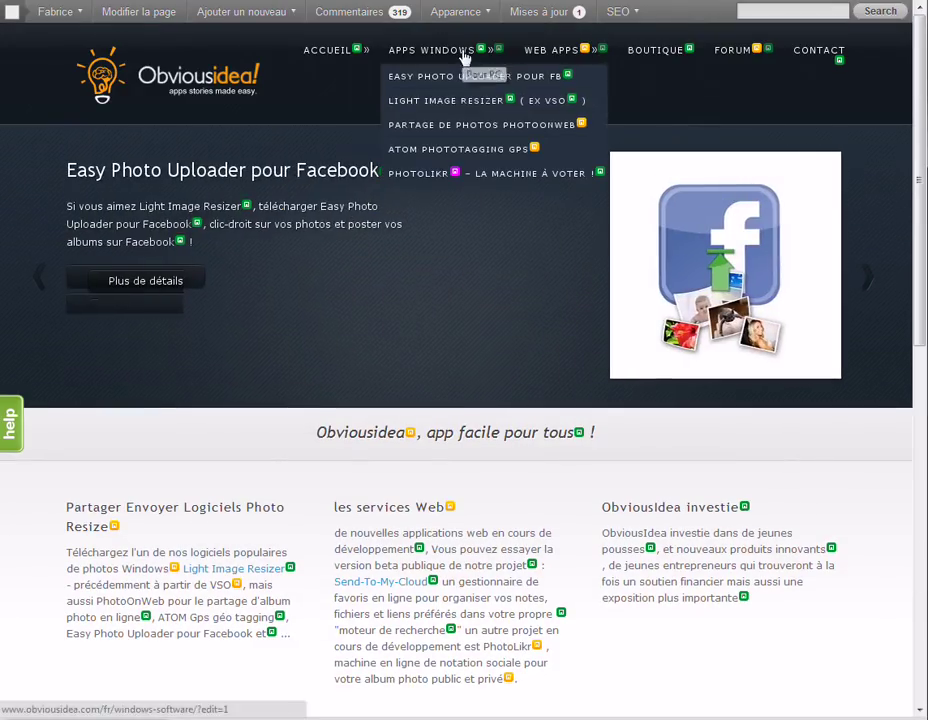
{"action": "left_click", "coordinate": [455, 130]}
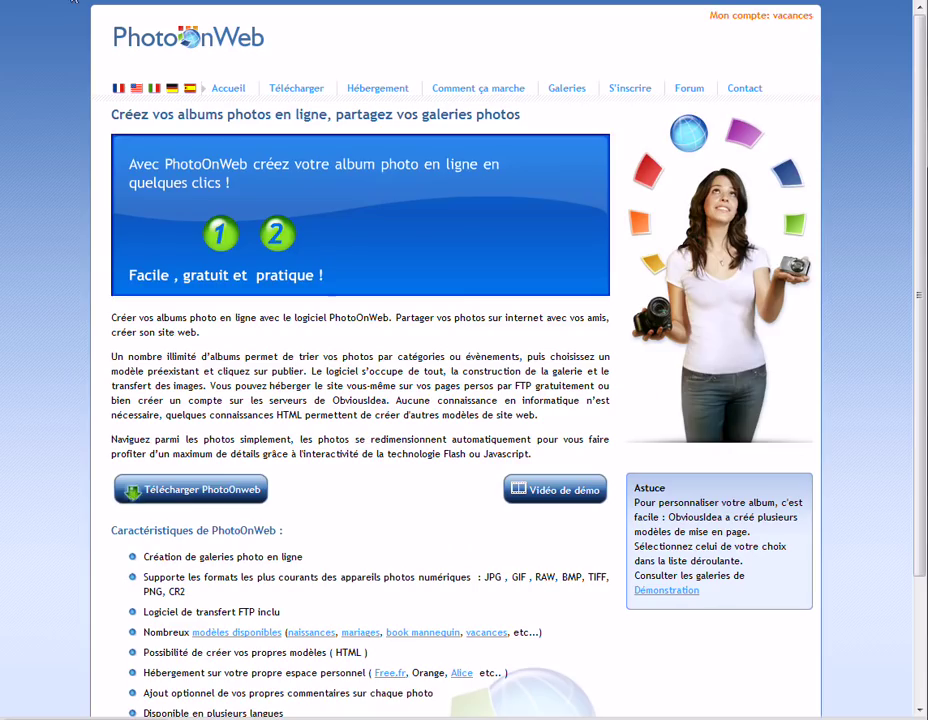
{"action": "key", "text": "alt+Left"}
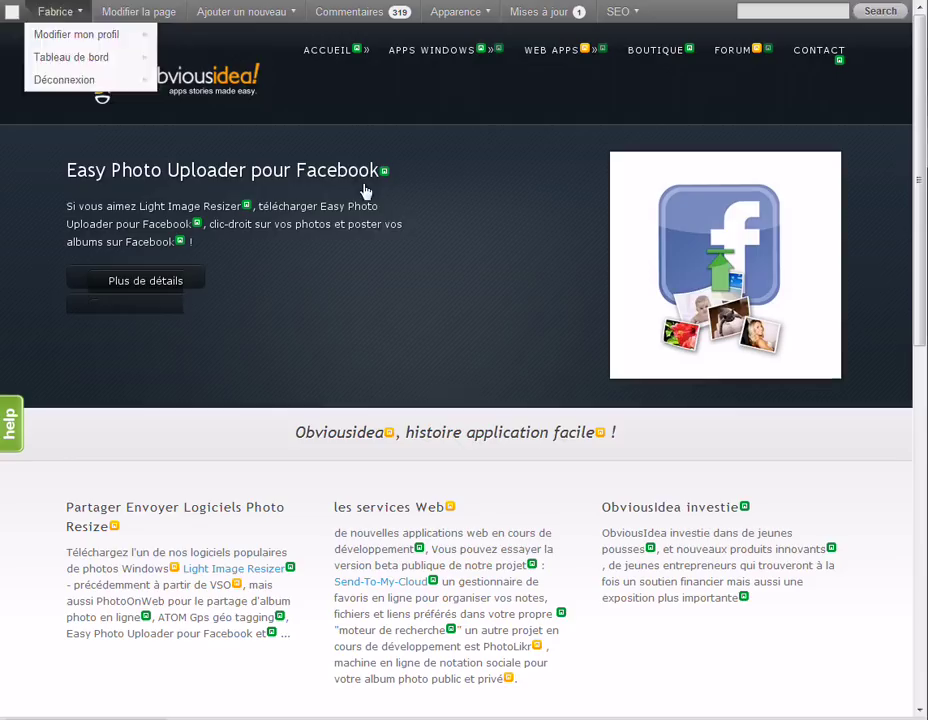
{"action": "mouse_move", "coordinate": [450, 55]}
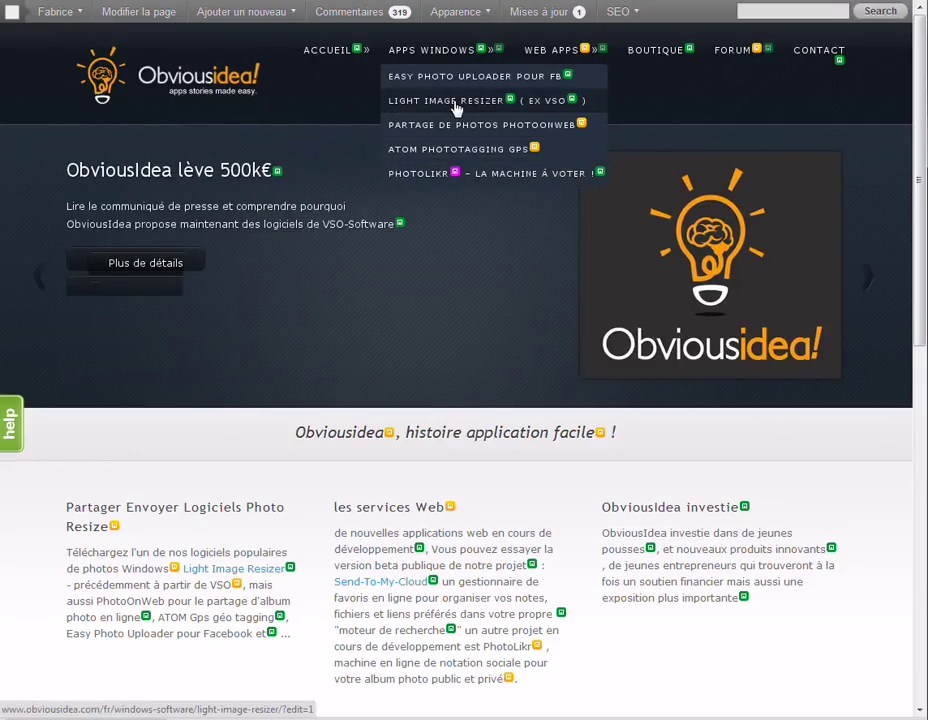
On the Light Image Resizer page, approve 'Nouveau' as the French translation of New
{"action": "left_click", "coordinate": [453, 104]}
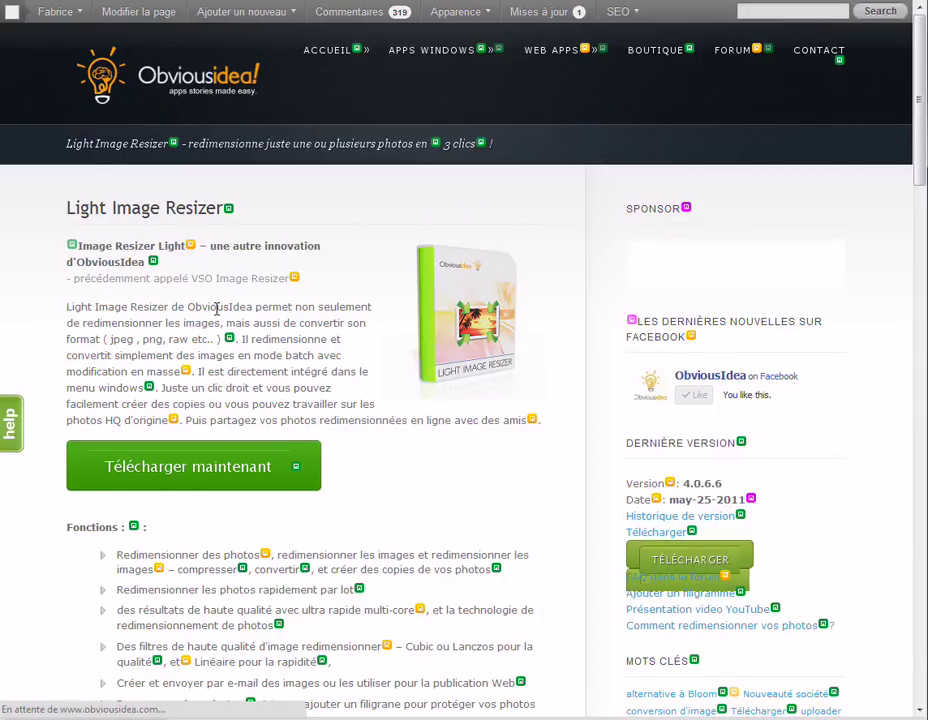
{"action": "scroll", "coordinate": [287, 312], "scroll_direction": "down", "scroll_amount": 4}
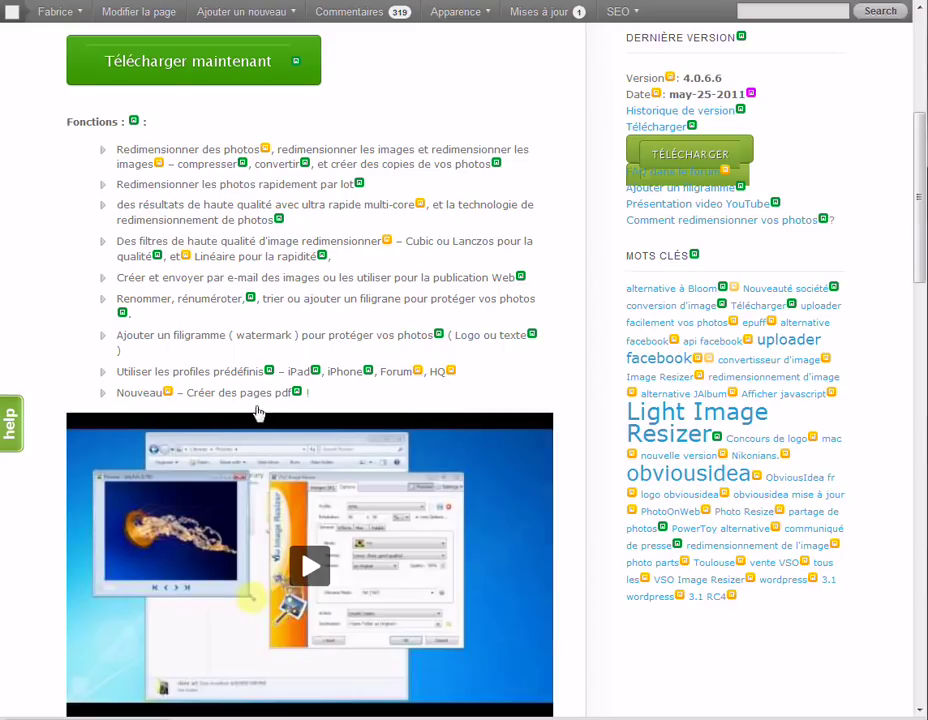
{"action": "left_click", "coordinate": [168, 394]}
{"action": "left_click", "coordinate": [645, 544]}
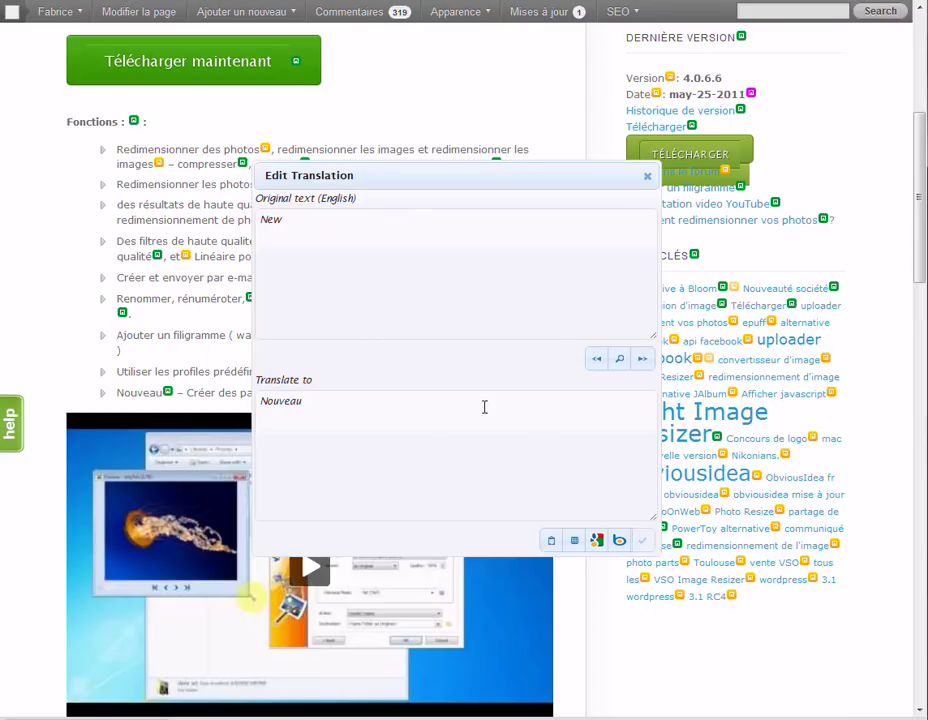
{"action": "left_click", "coordinate": [647, 176]}
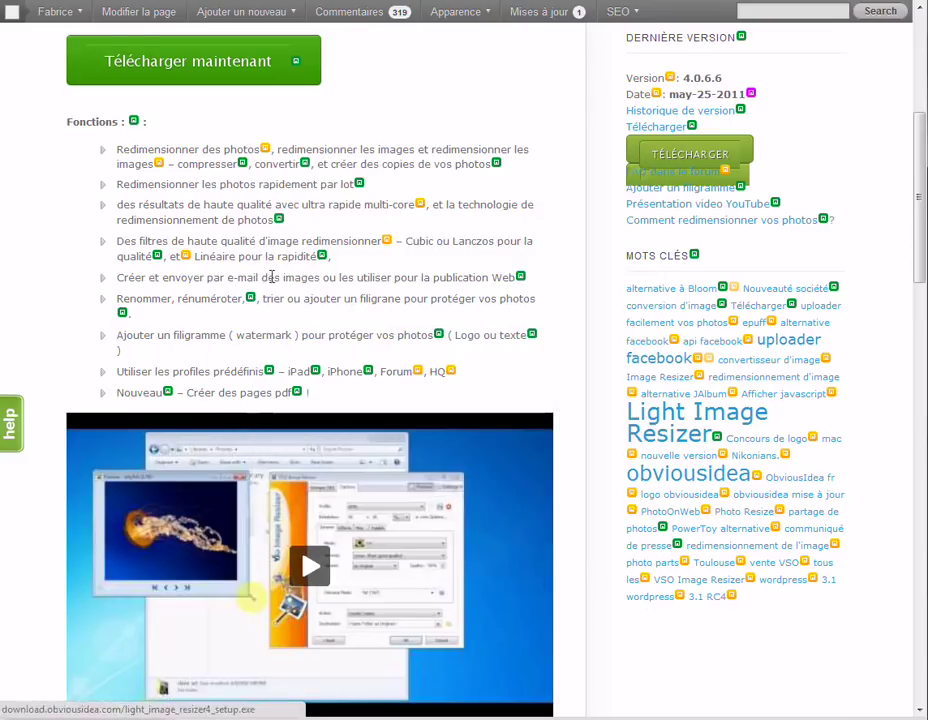
Scroll through the Light Image Resizer page, selecting a line of text near the top
{"action": "scroll", "coordinate": [271, 275], "scroll_direction": "up", "scroll_amount": 3}
{"action": "scroll", "coordinate": [262, 285], "scroll_direction": "up", "scroll_amount": 2}
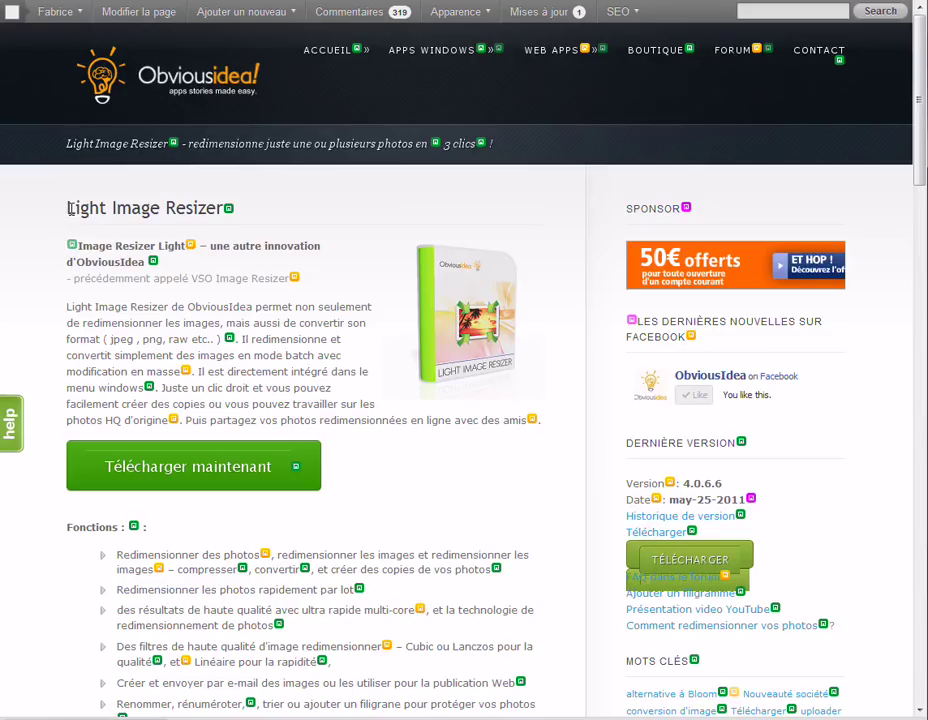
{"action": "left_click_drag", "start_coordinate": [68, 208], "coordinate": [230, 210]}
{"action": "scroll", "coordinate": [515, 352], "scroll_direction": "down", "scroll_amount": 5}
{"action": "scroll", "coordinate": [515, 352], "scroll_direction": "down", "scroll_amount": 15}
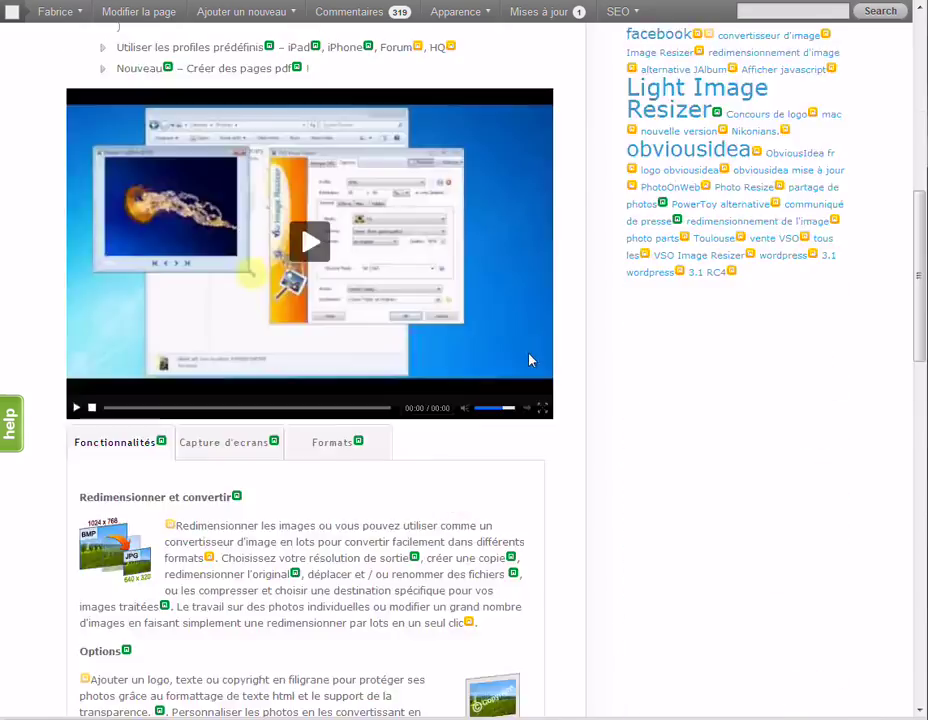
{"action": "scroll", "coordinate": [763, 314], "scroll_direction": "up", "scroll_amount": 2}
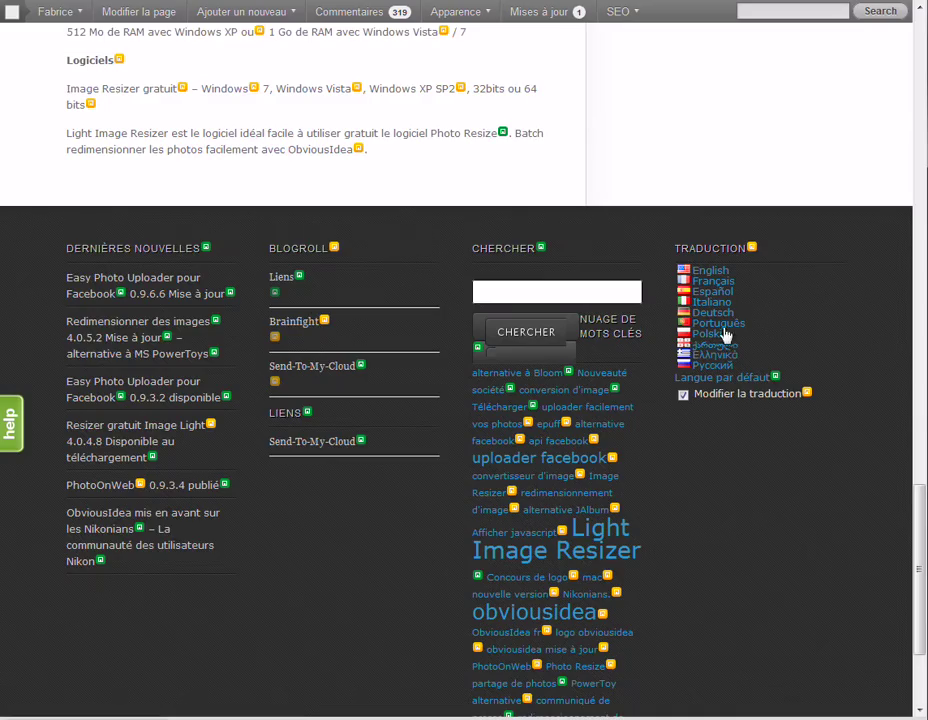
Show the Light Image Resizer page in Deutsch, scroll down, then switch to Georgian
{"action": "left_click", "coordinate": [711, 313]}
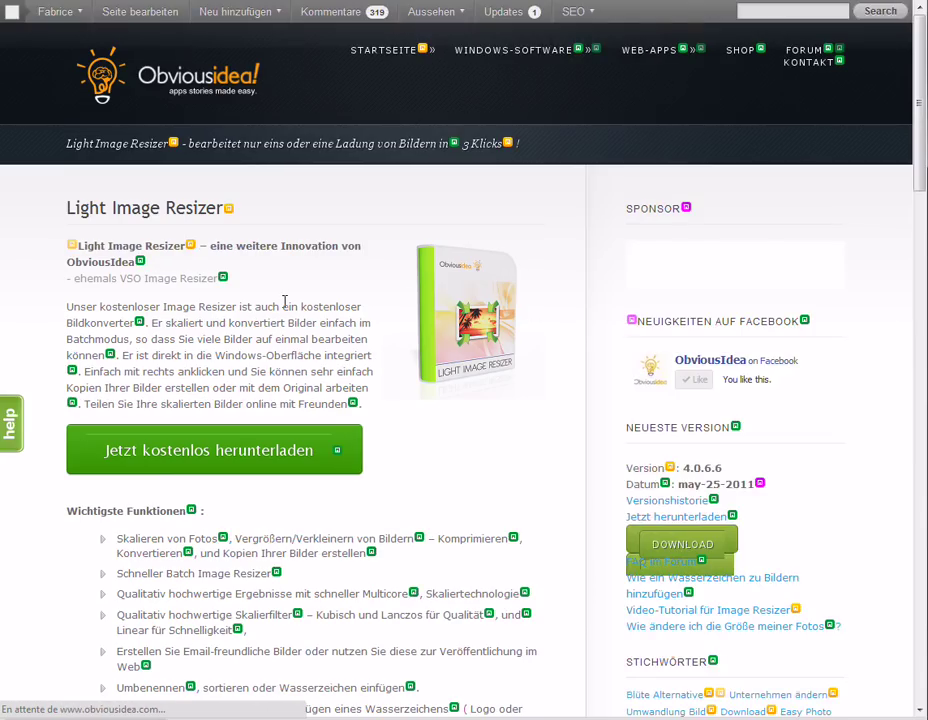
{"action": "scroll", "coordinate": [648, 472], "scroll_direction": "down", "scroll_amount": 10}
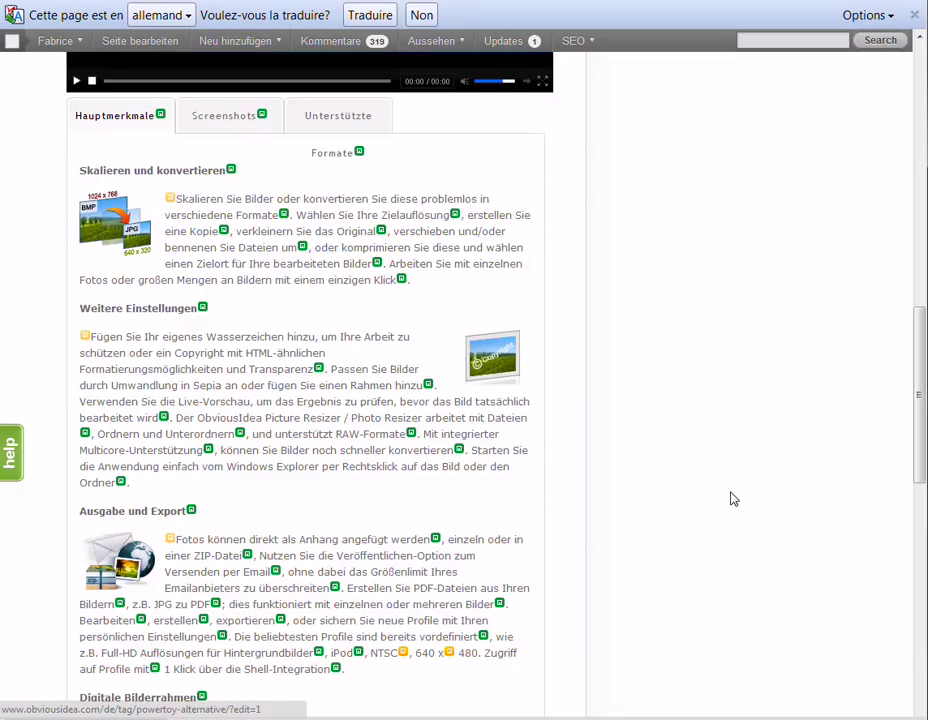
{"action": "scroll", "coordinate": [733, 498], "scroll_direction": "down", "scroll_amount": 8}
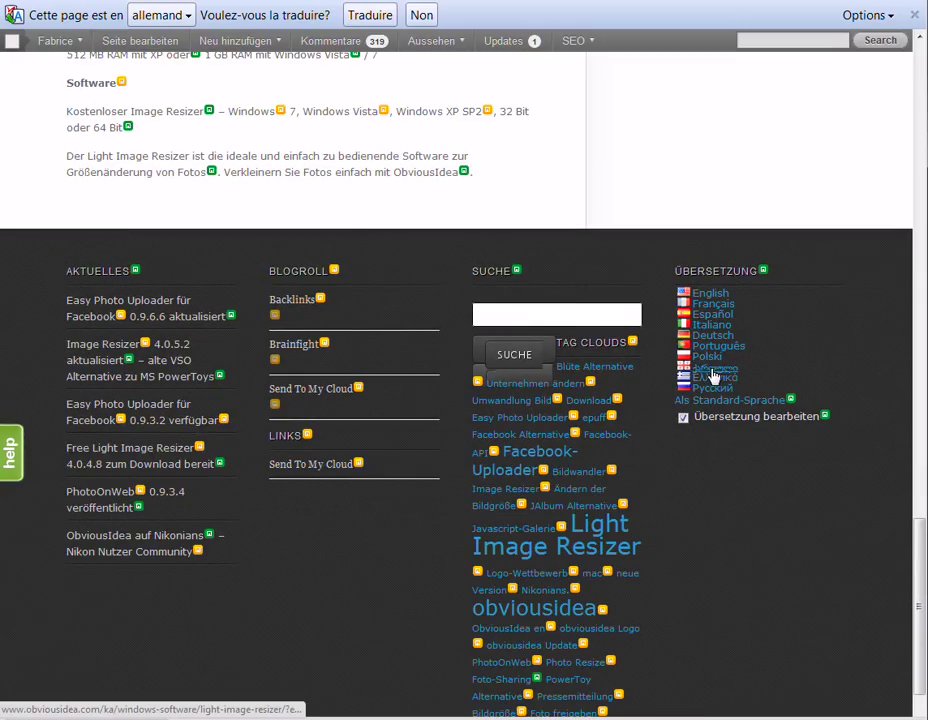
{"action": "left_click", "coordinate": [708, 362]}
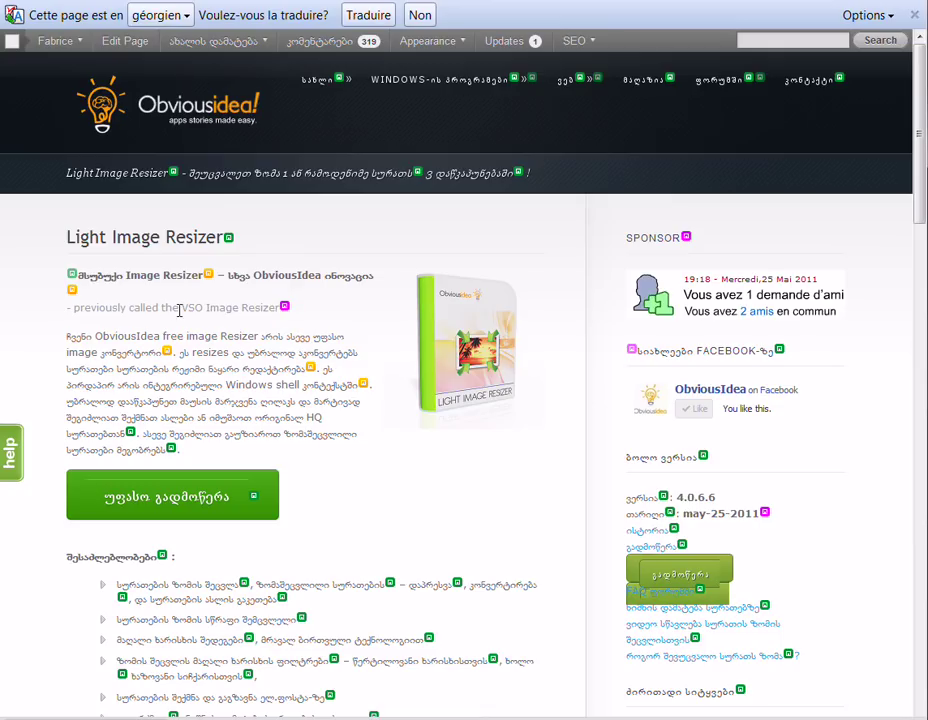
Approve 'previously called the VSO Image Resizer' unchanged as its Georgian translation
{"action": "left_click_drag", "start_coordinate": [181, 308], "coordinate": [277, 308]}
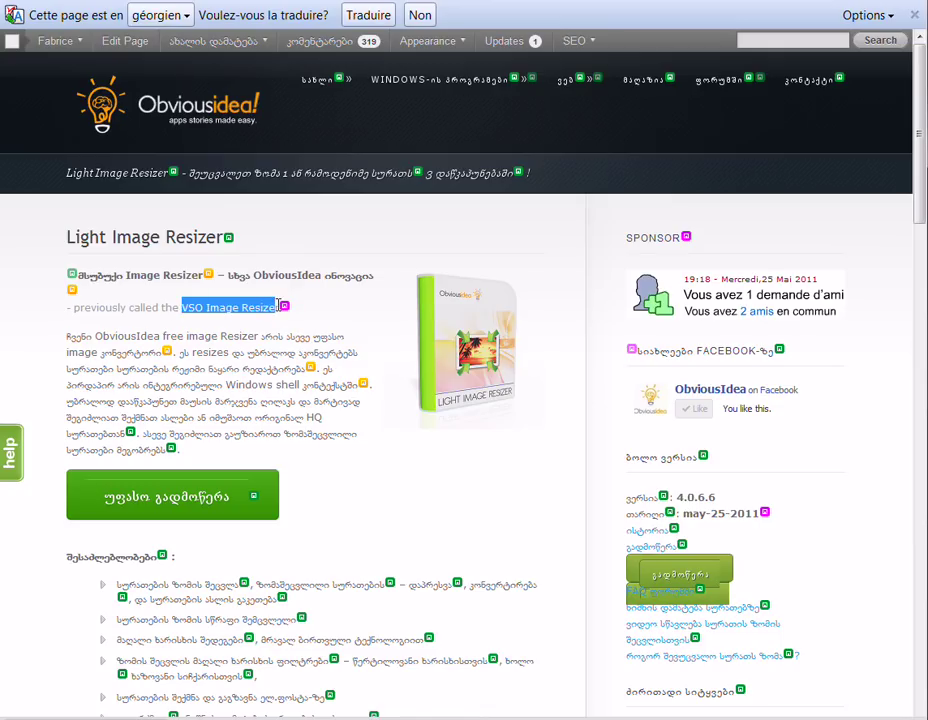
{"action": "left_click_drag", "start_coordinate": [72, 307], "coordinate": [168, 309]}
{"action": "left_click", "coordinate": [285, 308]}
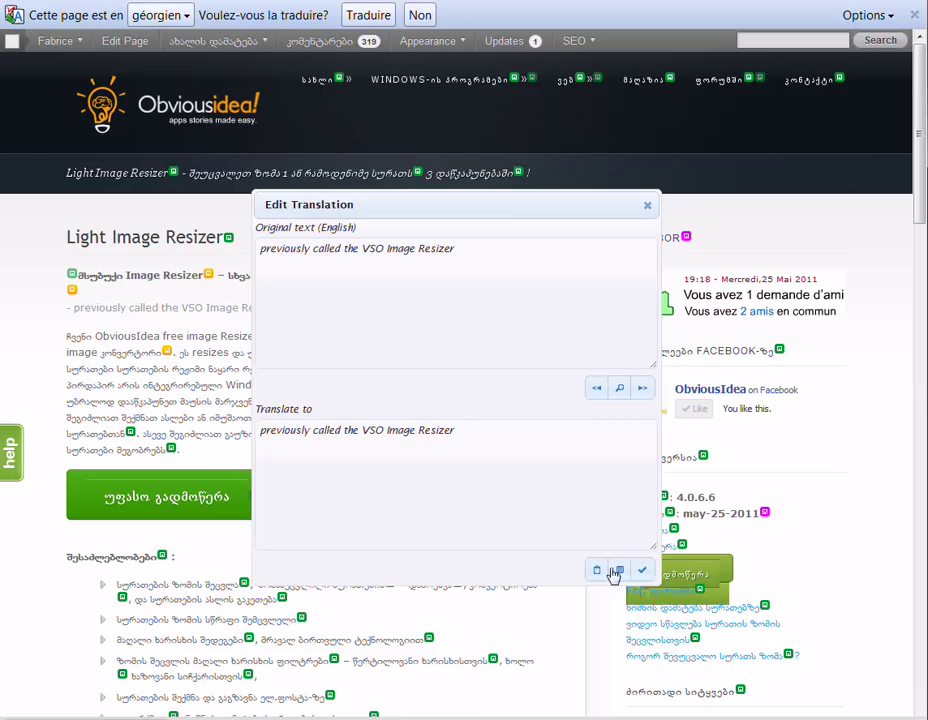
{"action": "left_click_drag", "start_coordinate": [468, 205], "coordinate": [556, 222]}
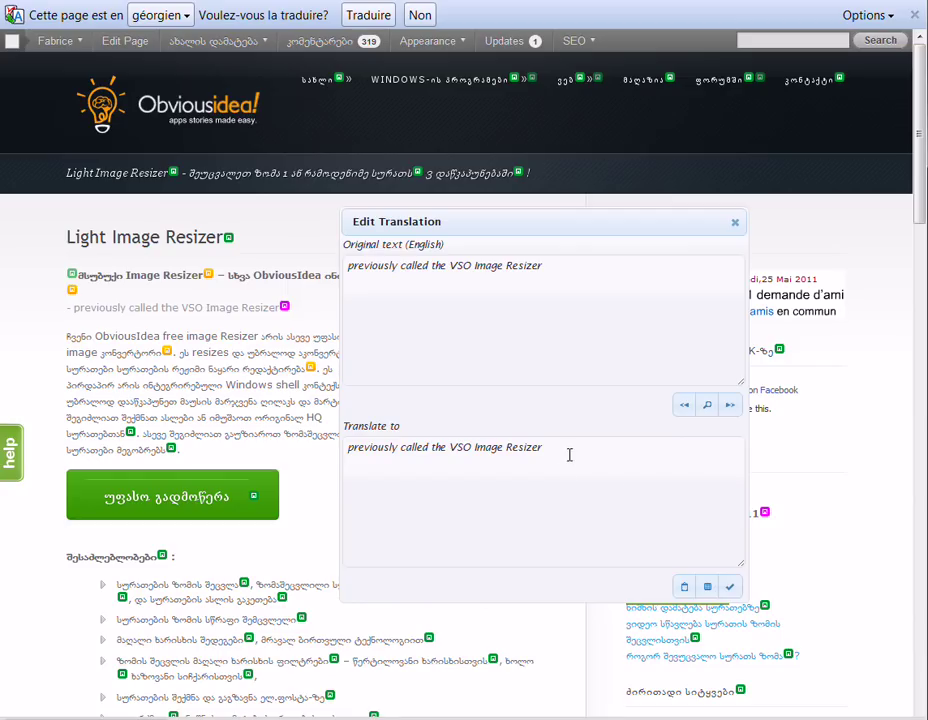
{"action": "left_click", "coordinate": [730, 587]}
{"action": "left_click", "coordinate": [735, 222]}
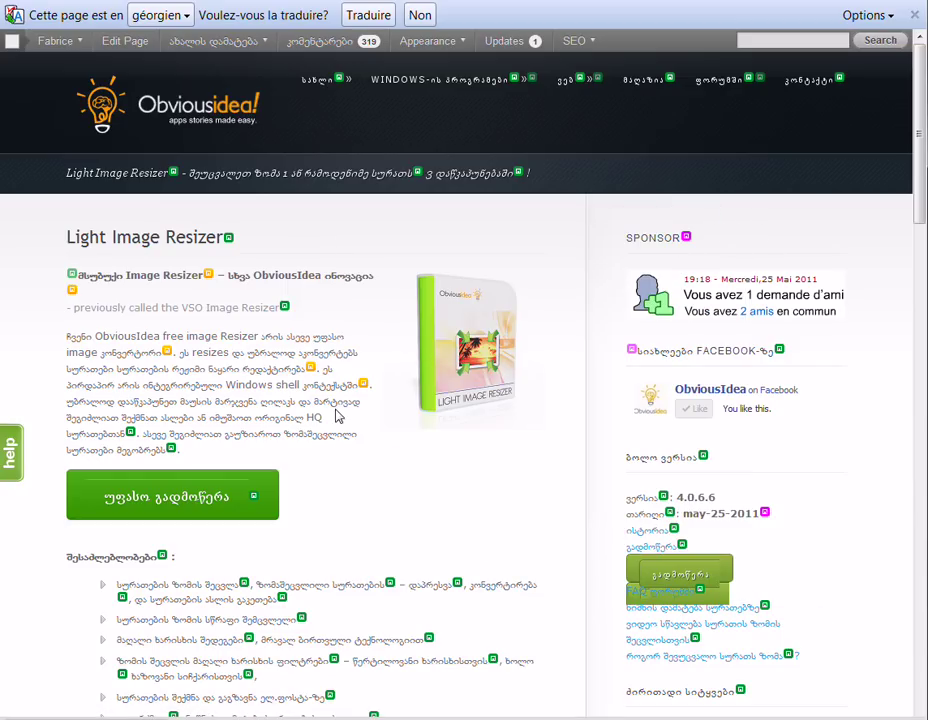
{"action": "scroll", "coordinate": [558, 424], "scroll_direction": "down", "scroll_amount": 3}
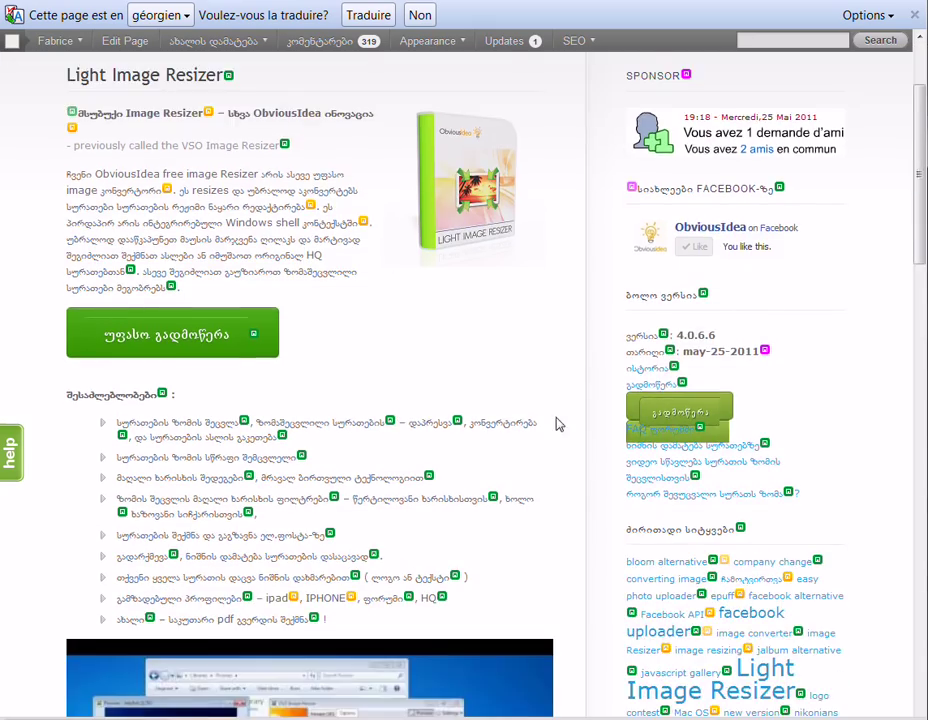
{"action": "scroll", "coordinate": [558, 424], "scroll_direction": "down", "scroll_amount": 15}
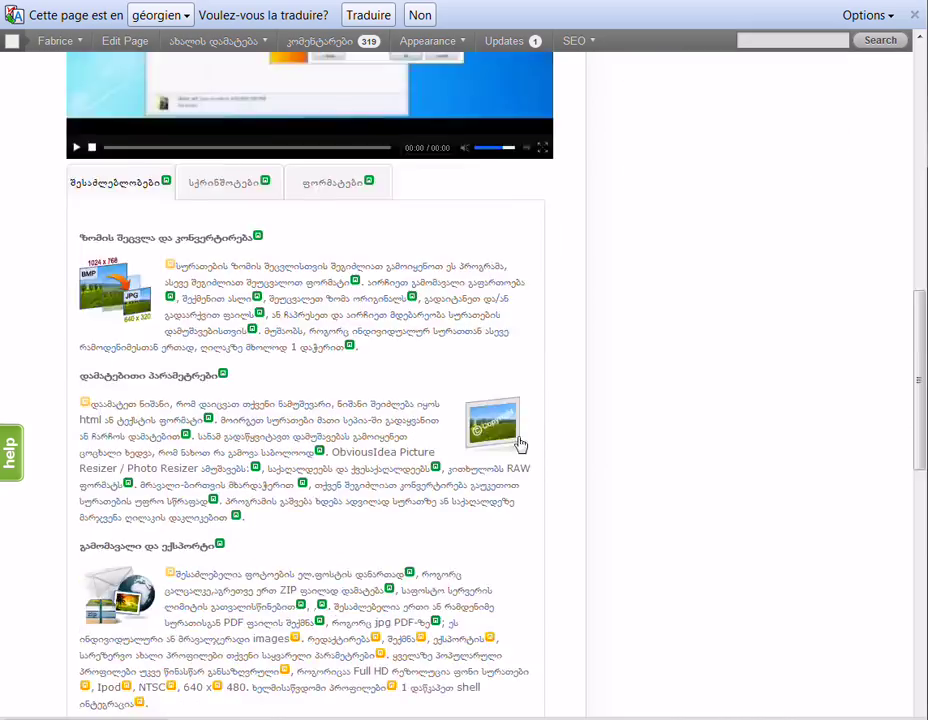
{"action": "scroll", "coordinate": [519, 444], "scroll_direction": "down", "scroll_amount": 9}
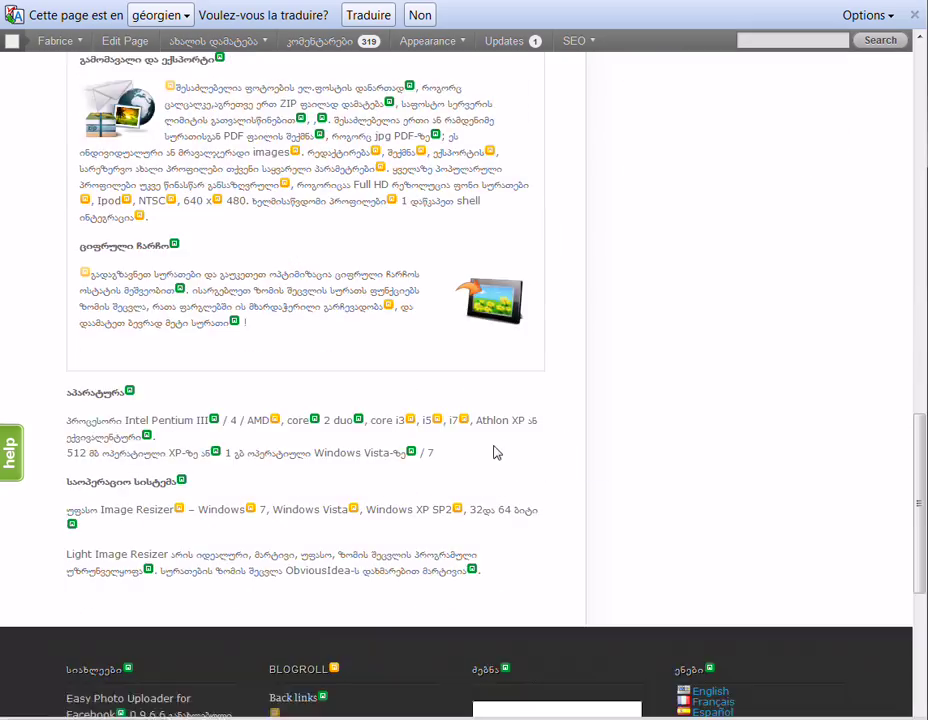
{"action": "scroll", "coordinate": [497, 453], "scroll_direction": "down", "scroll_amount": 3}
{"action": "scroll", "coordinate": [493, 453], "scroll_direction": "down", "scroll_amount": 2}
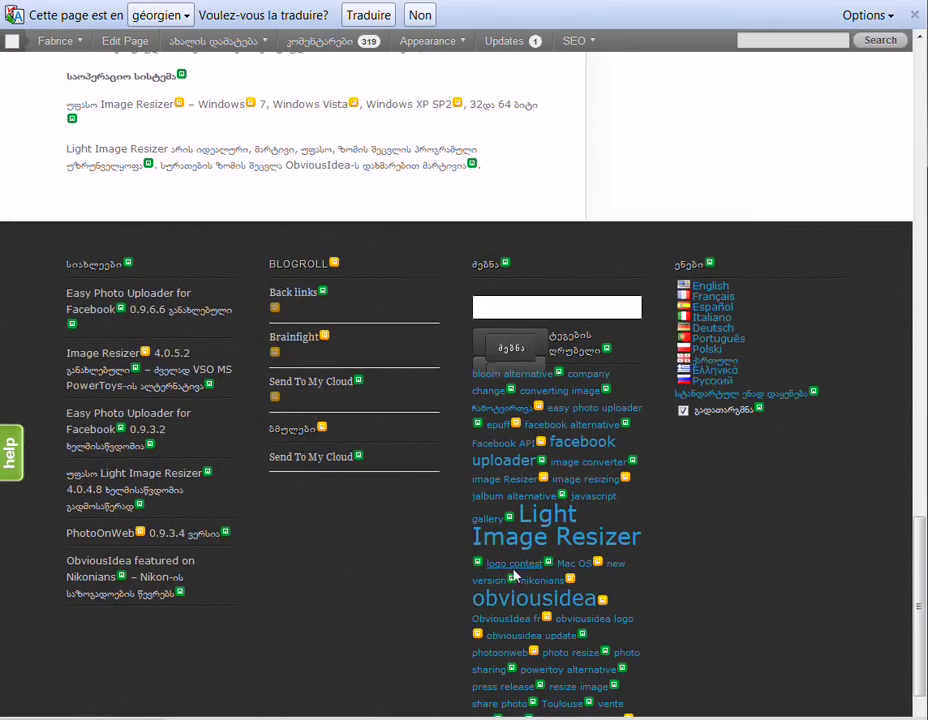
{"action": "scroll", "coordinate": [703, 556], "scroll_direction": "down", "scroll_amount": 3}
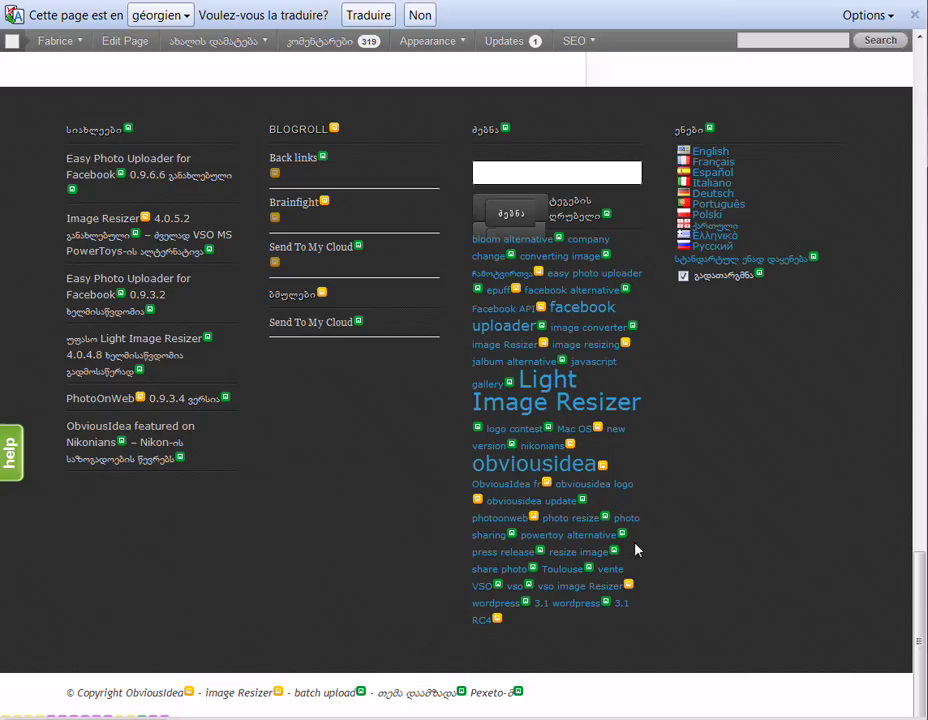